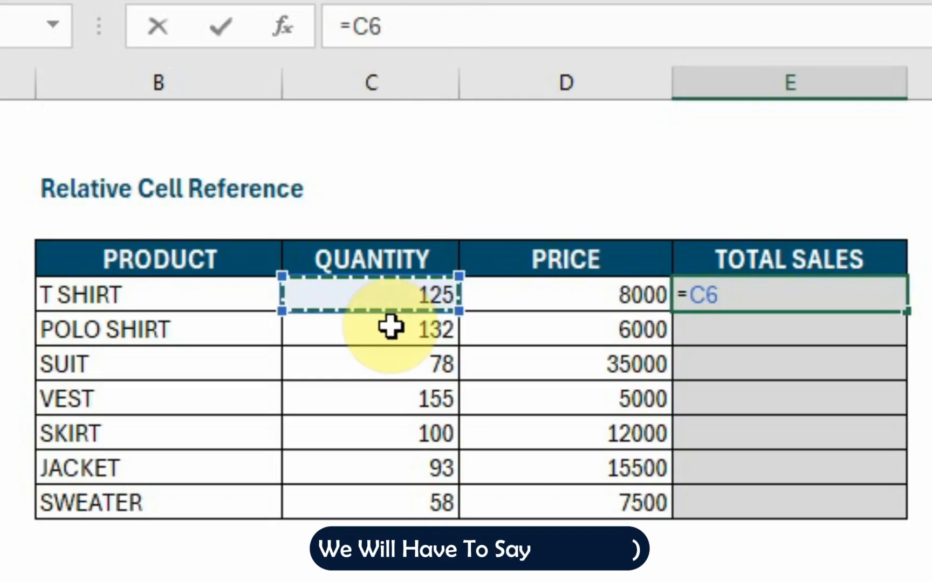
# Complete the T SHIRT total sales formula in E6 as =C6*D6 and fill it down to E12 for all products
pyautogui.write('*')
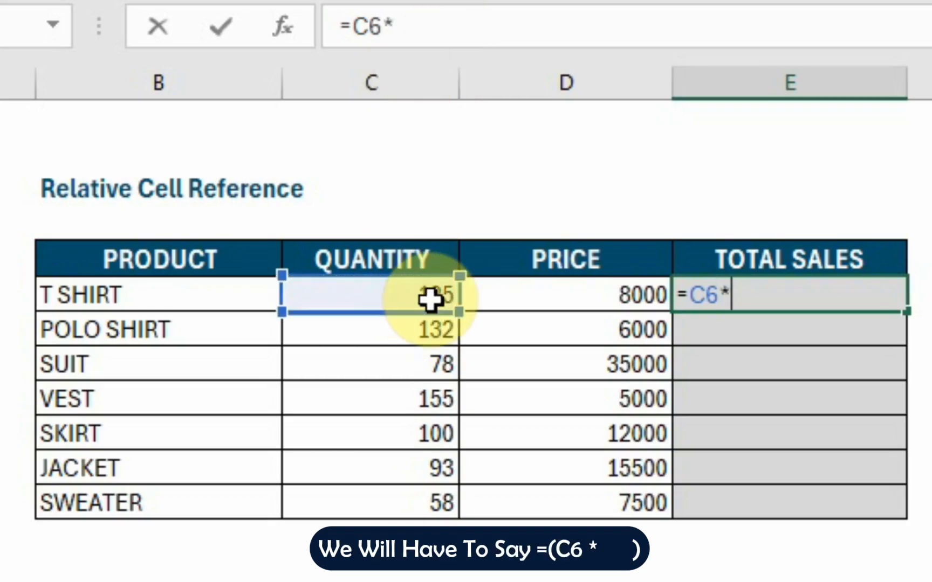
pyautogui.click(555, 293)
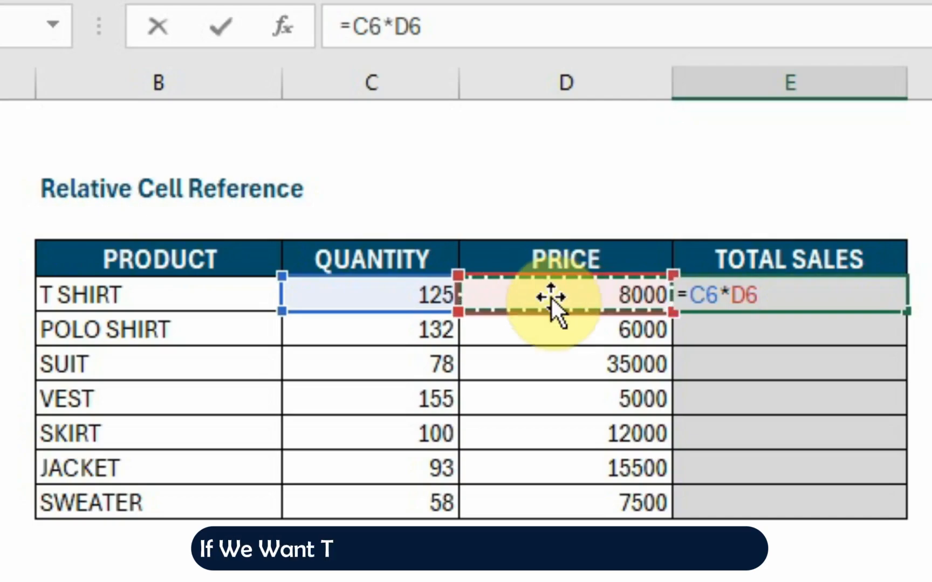
pyautogui.press('Return')
pyautogui.click(861, 293)
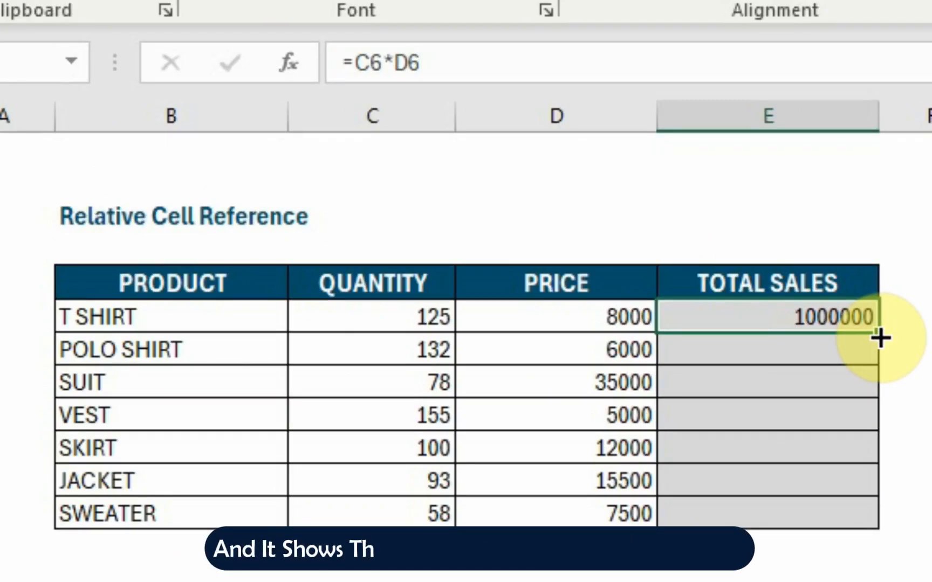
pyautogui.moveTo(880, 338); pyautogui.dragTo(870, 543)
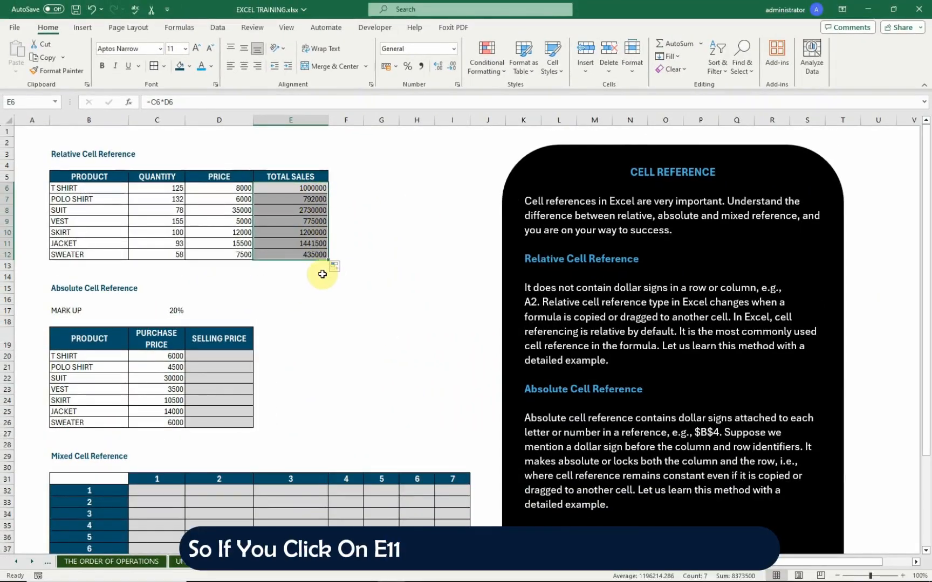
# Inspect the cell references in the copied JACKET total sales formula in E11
pyautogui.click(311, 243)
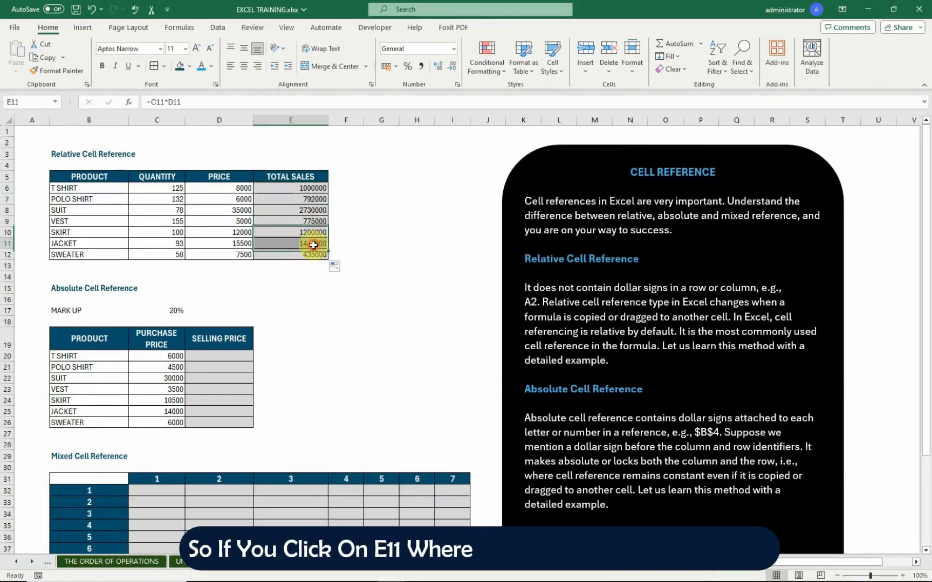
pyautogui.click(173, 102)
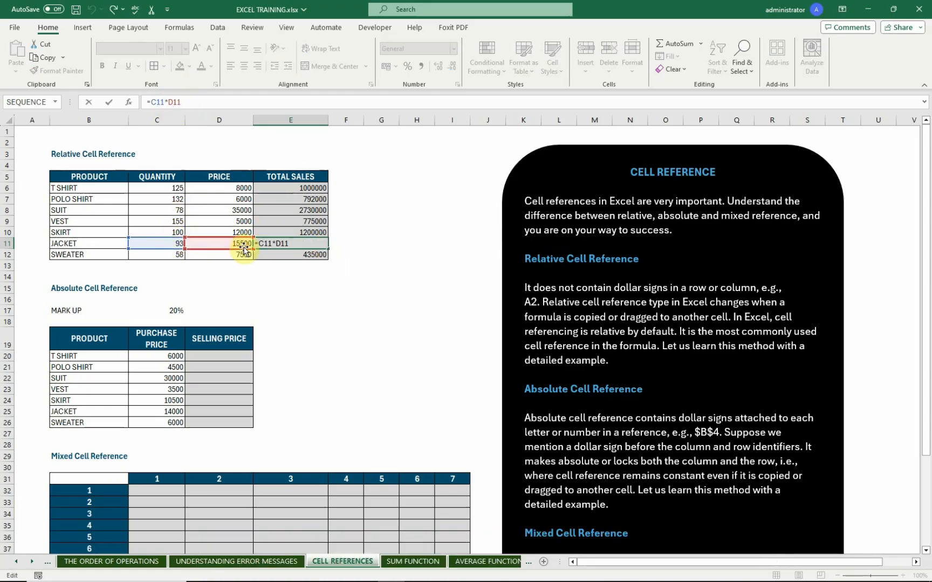
pyautogui.press('Return')
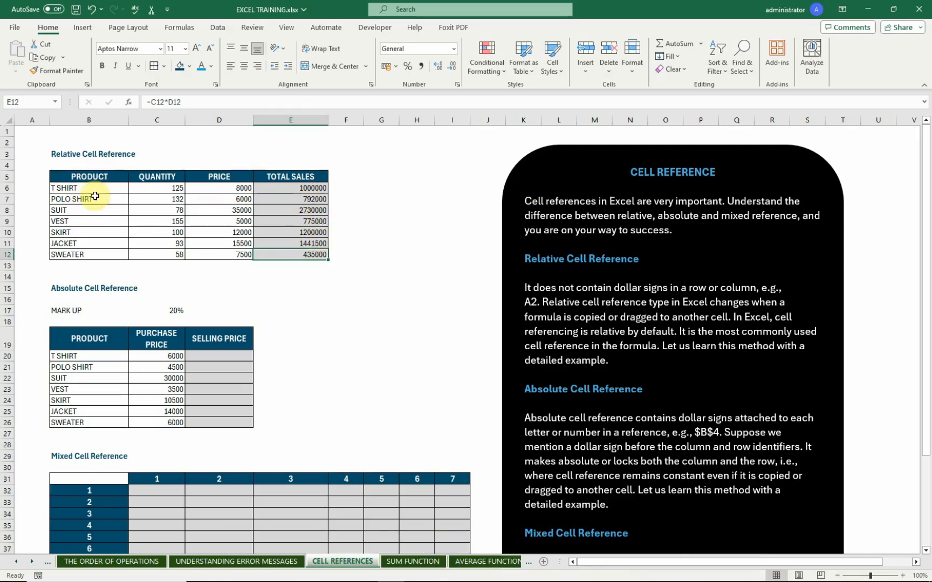
# Calculate the T SHIRT selling price in D20 as =C20*(1+C17) and fill the formula down to D26
pyautogui.click(219, 356)
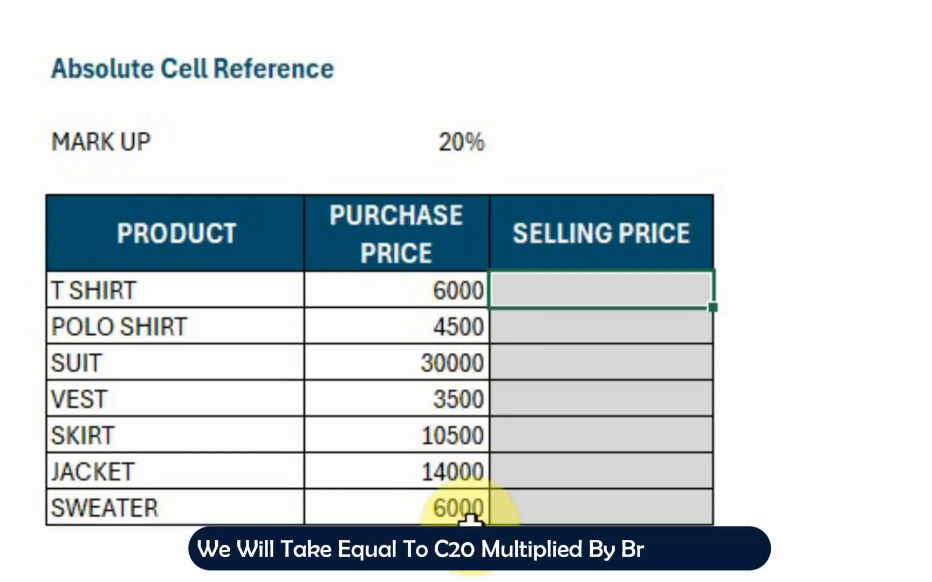
pyautogui.write('=')
pyautogui.click(346, 300)
pyautogui.write('*')
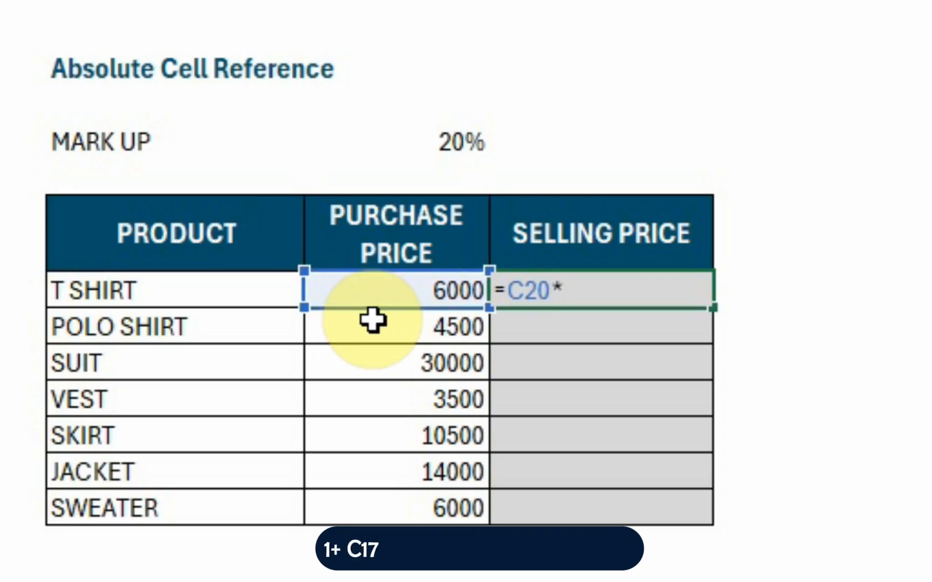
pyautogui.write('(')
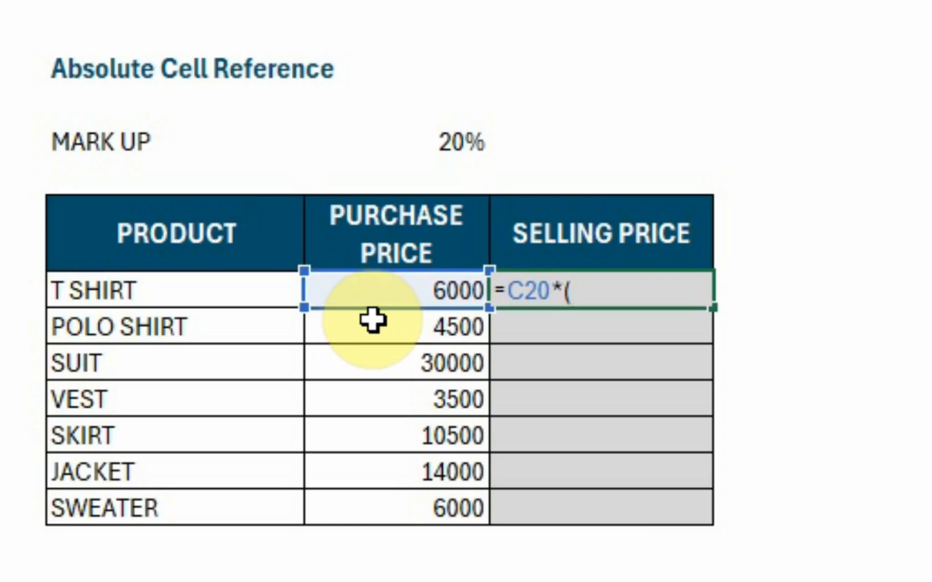
pyautogui.write('1+')
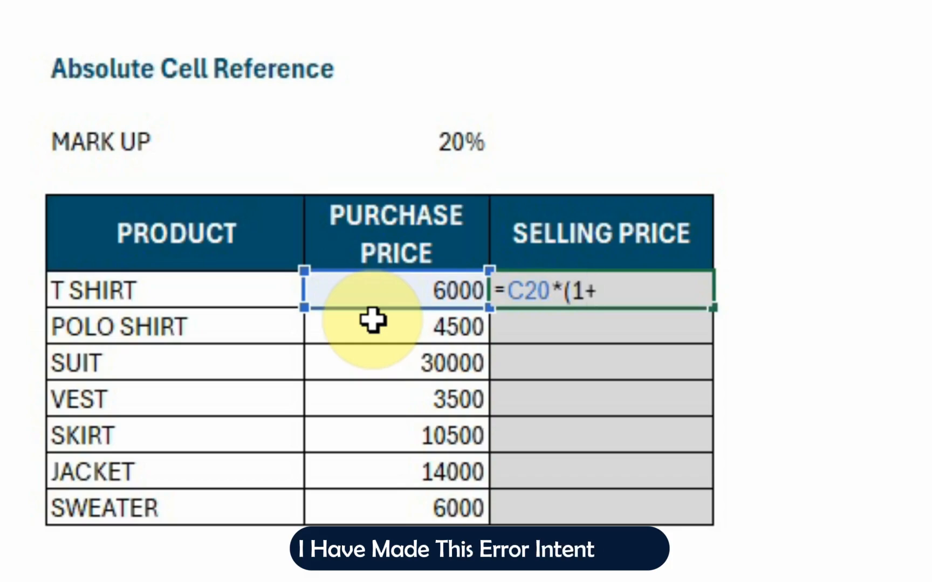
pyautogui.click(435, 160)
pyautogui.write(')')
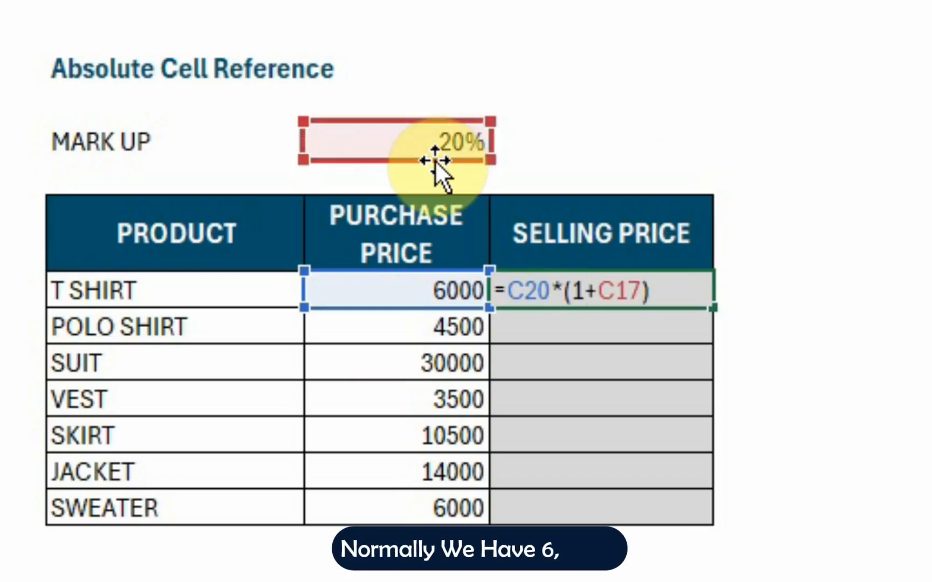
pyautogui.press('Return')
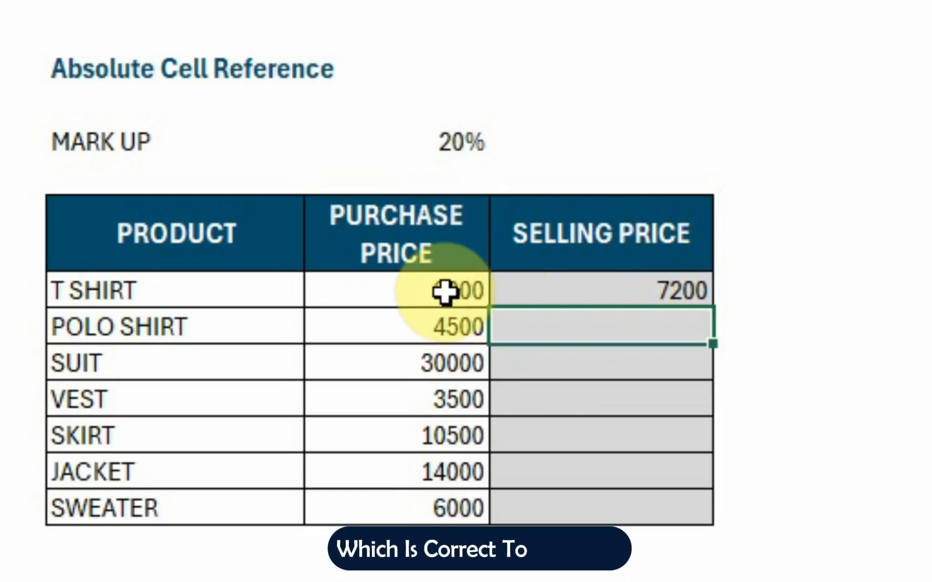
pyautogui.click(568, 291)
pyautogui.moveTo(712, 307); pyautogui.dragTo(713, 520)
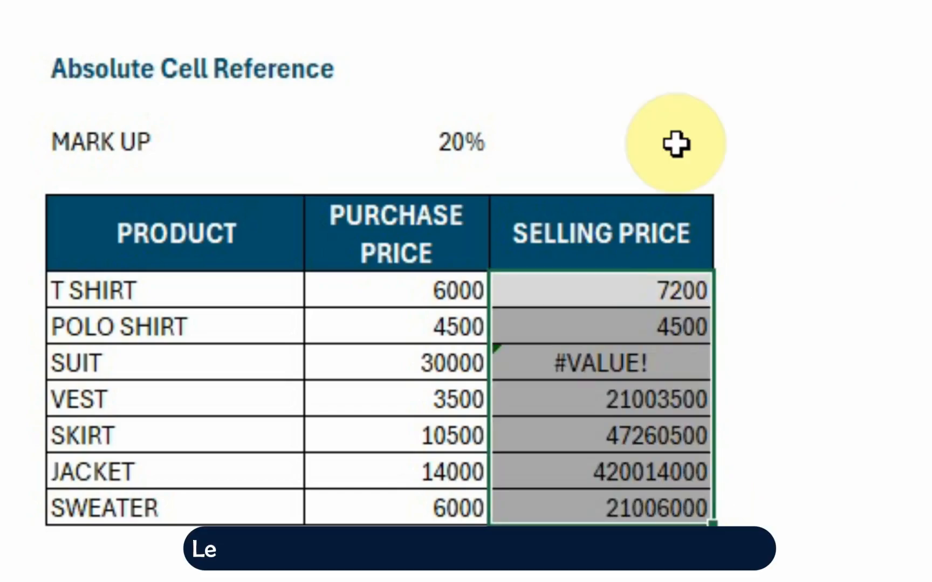
# Check which cells the copied selling price formulas in D21, D22 and D23 refer to
pyautogui.click(638, 331)
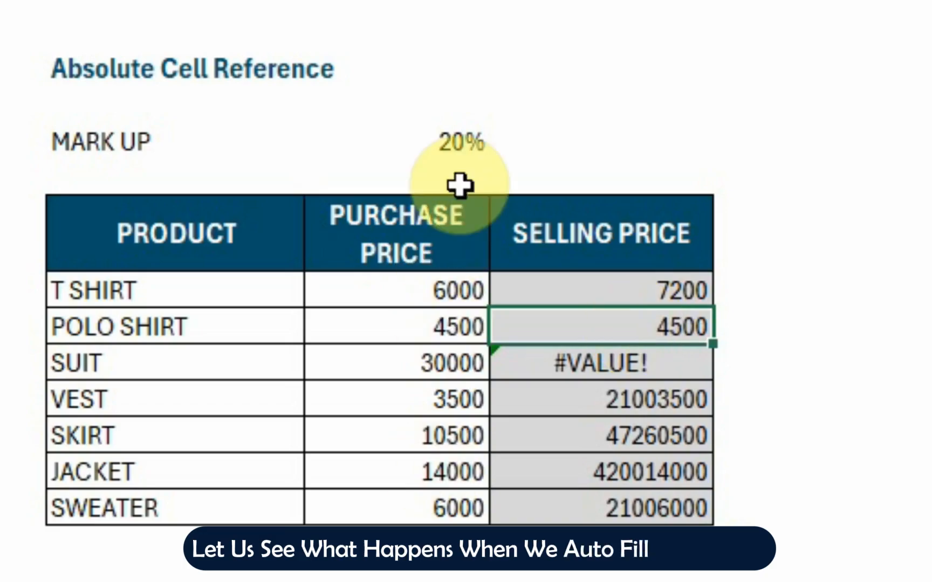
pyautogui.press('F2')
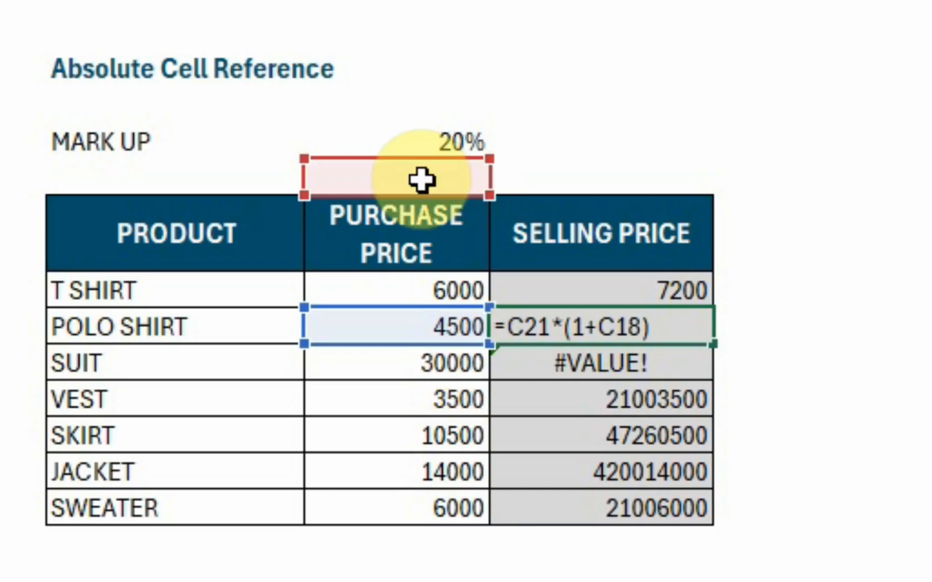
pyautogui.press('Return')
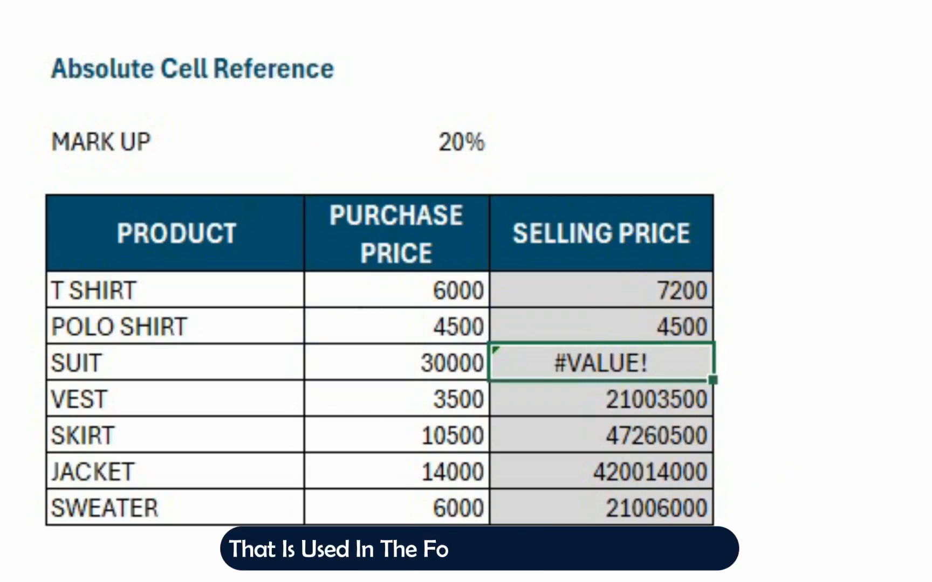
pyautogui.press('F2')
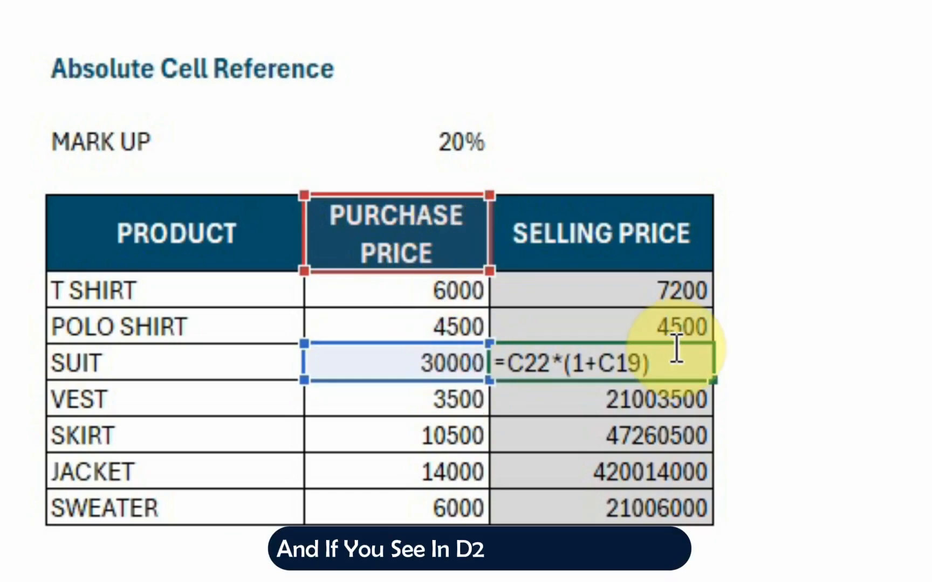
pyautogui.press('Return')
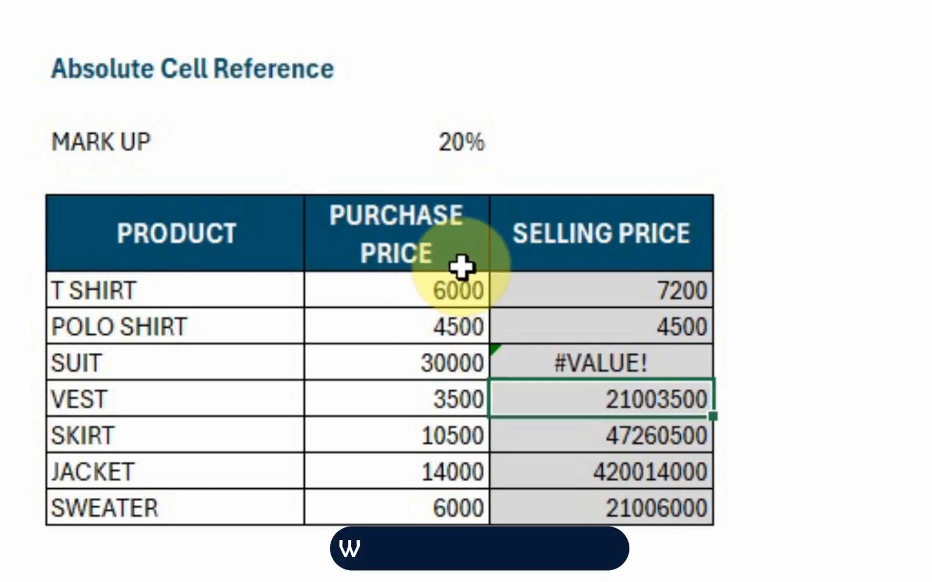
pyautogui.press('F2')
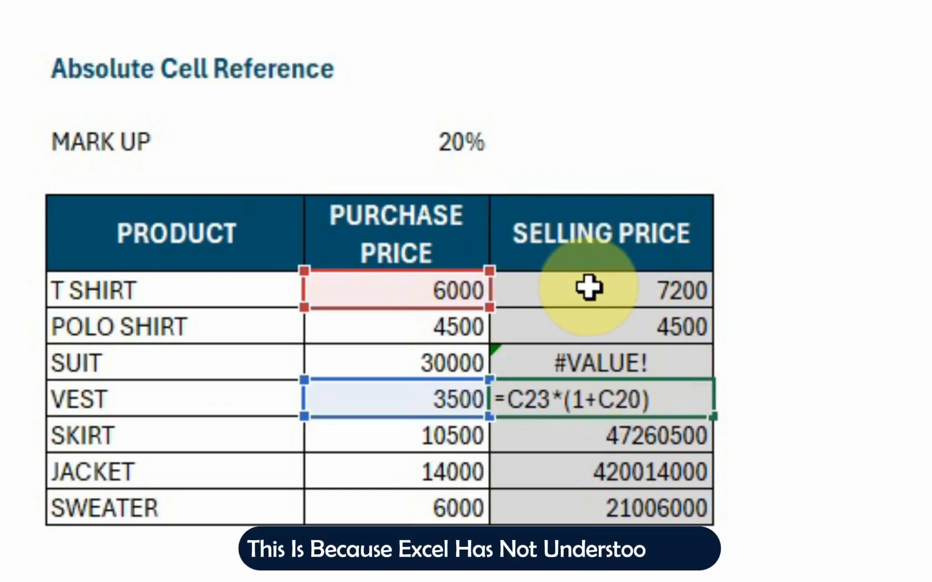
pyautogui.click(578, 299)
pyautogui.press('Return')
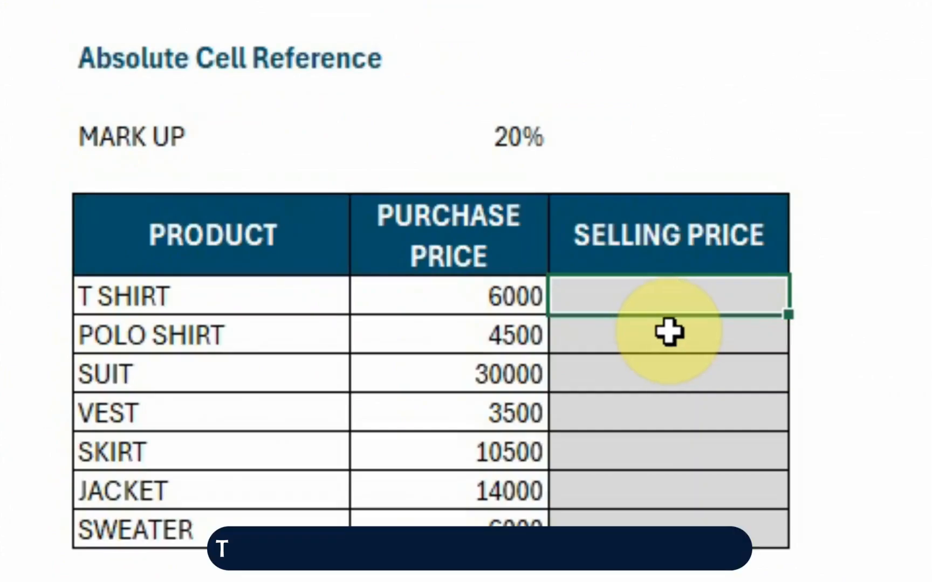
# Enter =C20*(1+$C$17) in D20 with the markup cell as an absolute reference, and fill it down to D26
pyautogui.write('=')
pyautogui.click(479, 310)
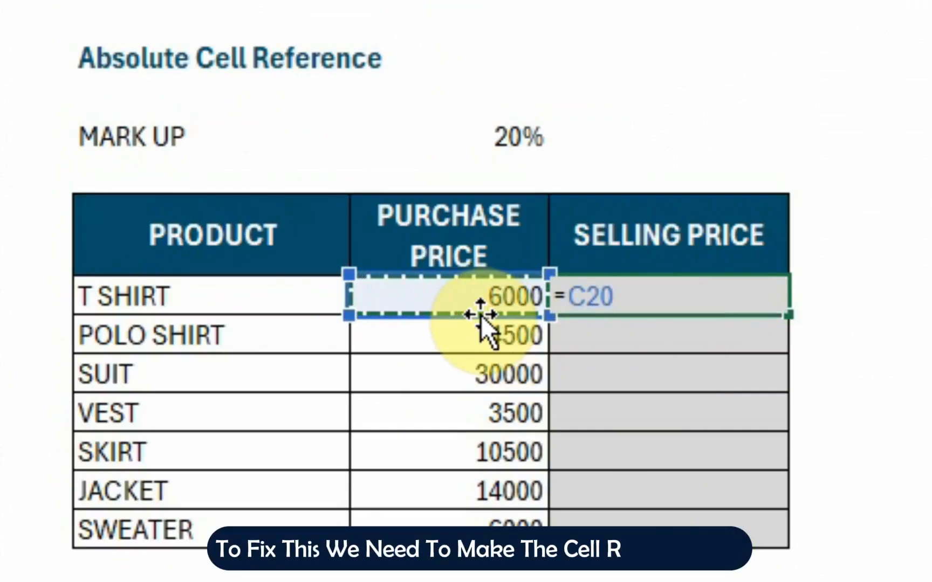
pyautogui.write('*(')
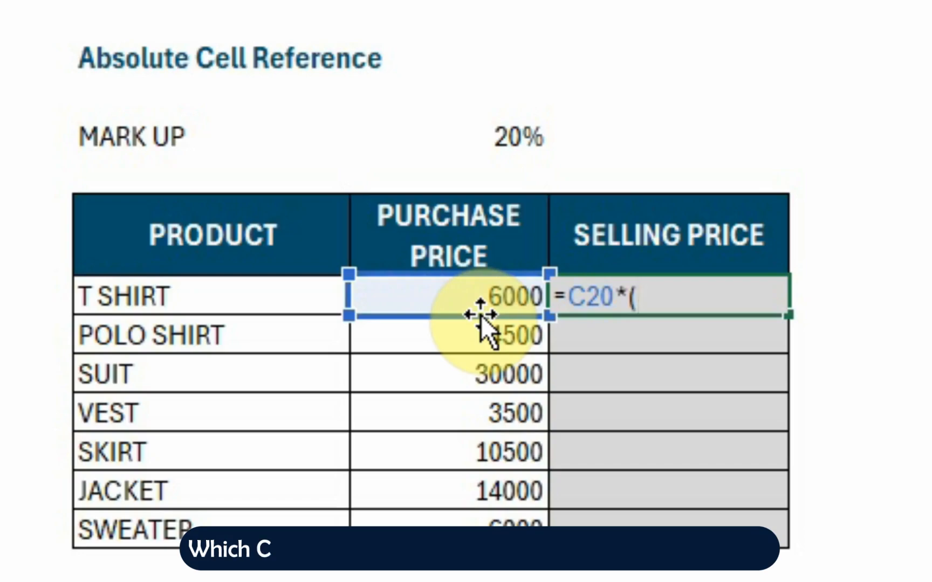
pyautogui.write('1+')
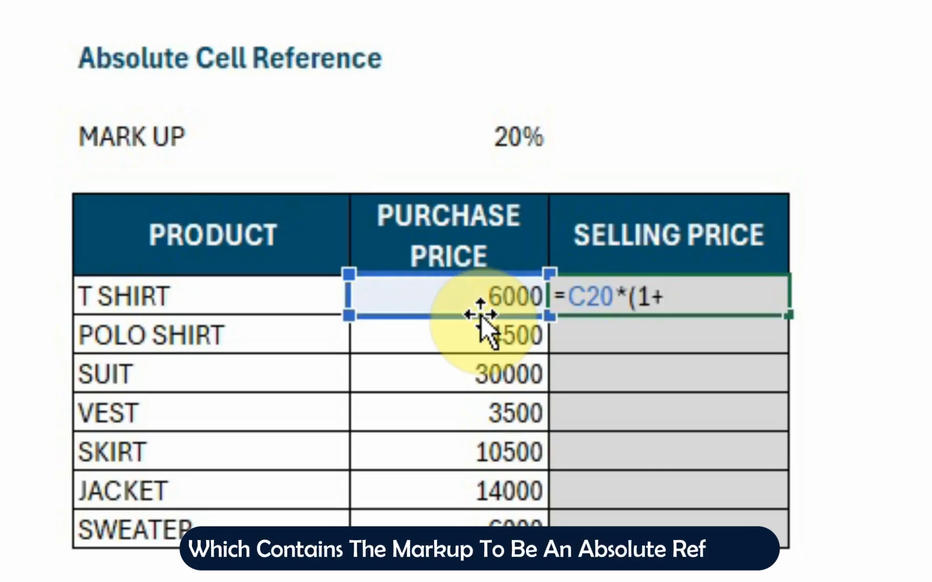
pyautogui.click(500, 138)
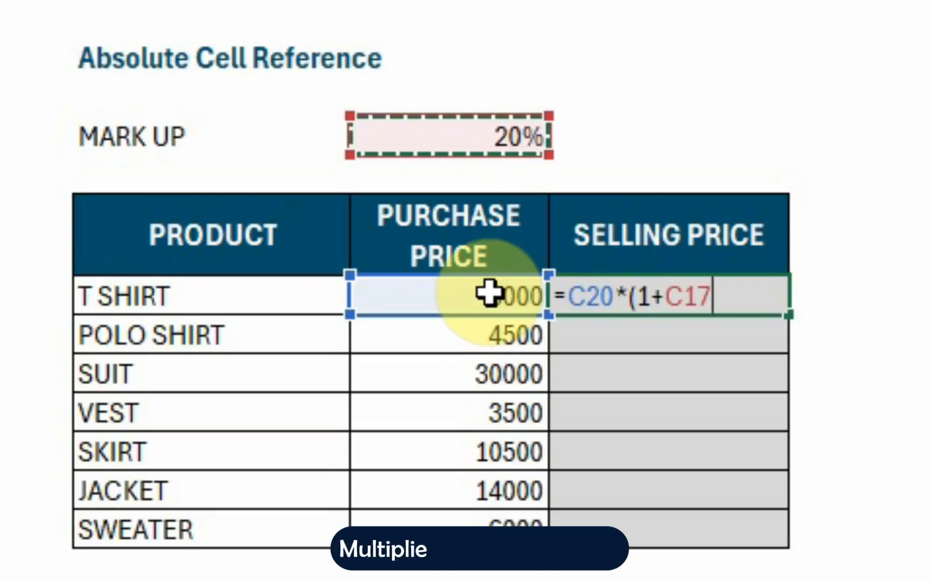
pyautogui.press('F4')
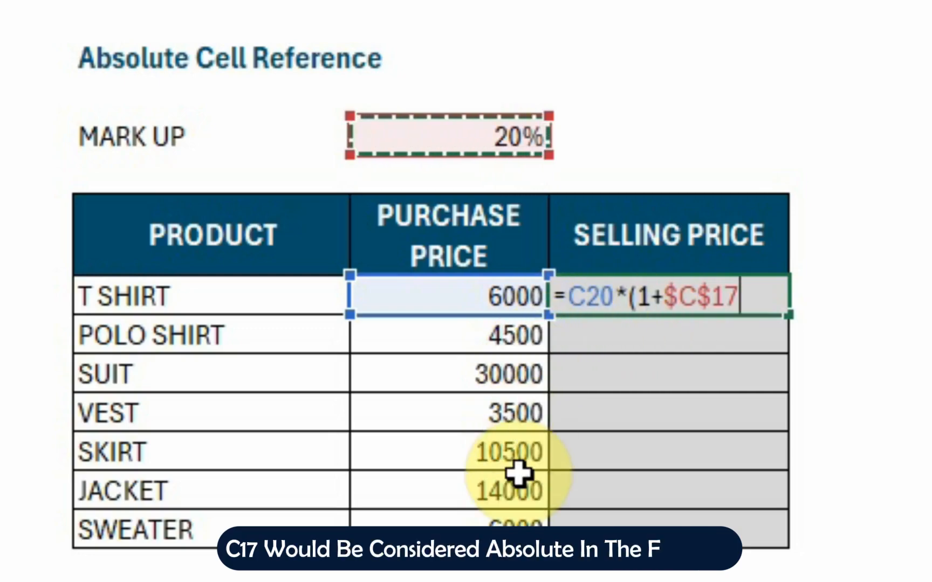
pyautogui.hotkey('ctrl', 'Return')
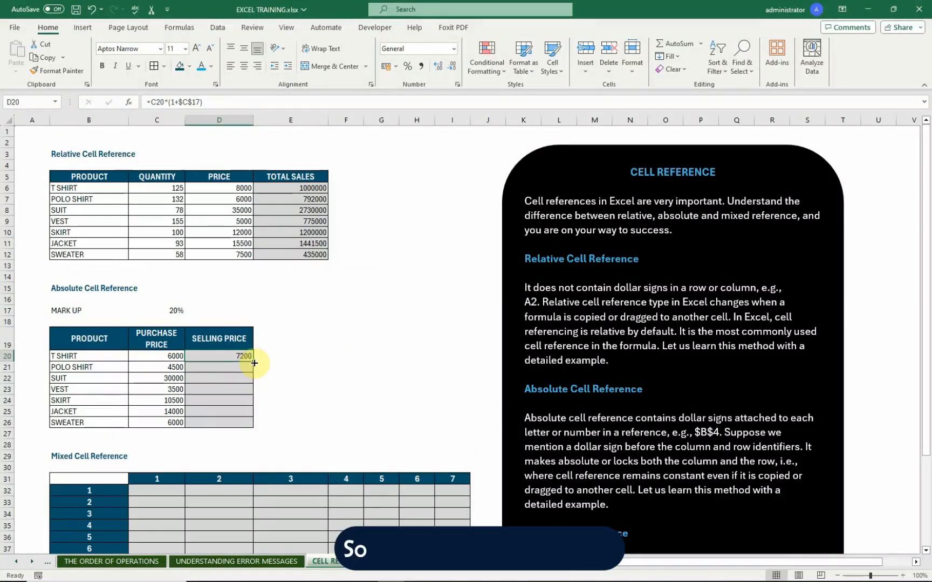
pyautogui.moveTo(254, 363); pyautogui.dragTo(251, 425)
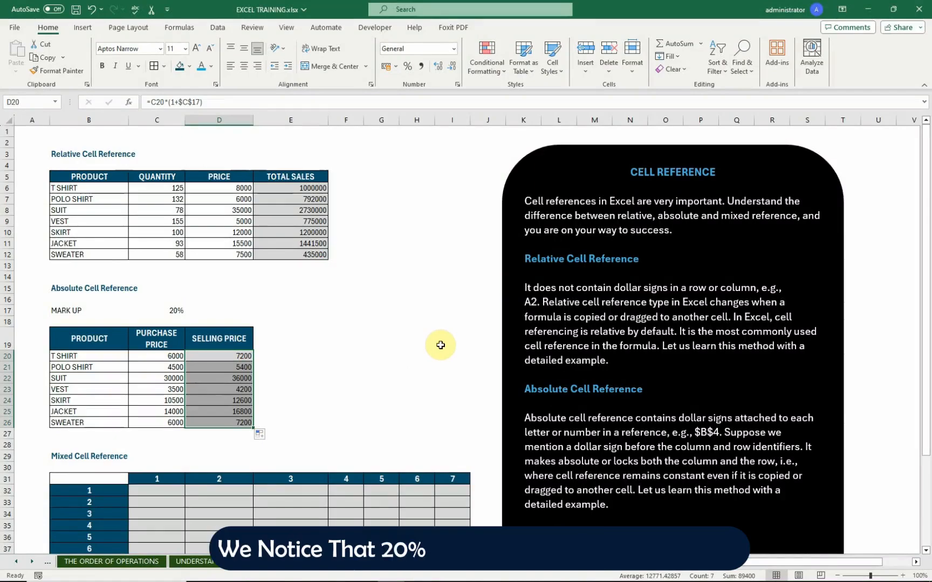
# Check the markup reference in the POLO SHIRT selling price formula in D21 and in the formulas beneath it
pyautogui.click(224, 358)
pyautogui.click(221, 367)
pyautogui.click(189, 102)
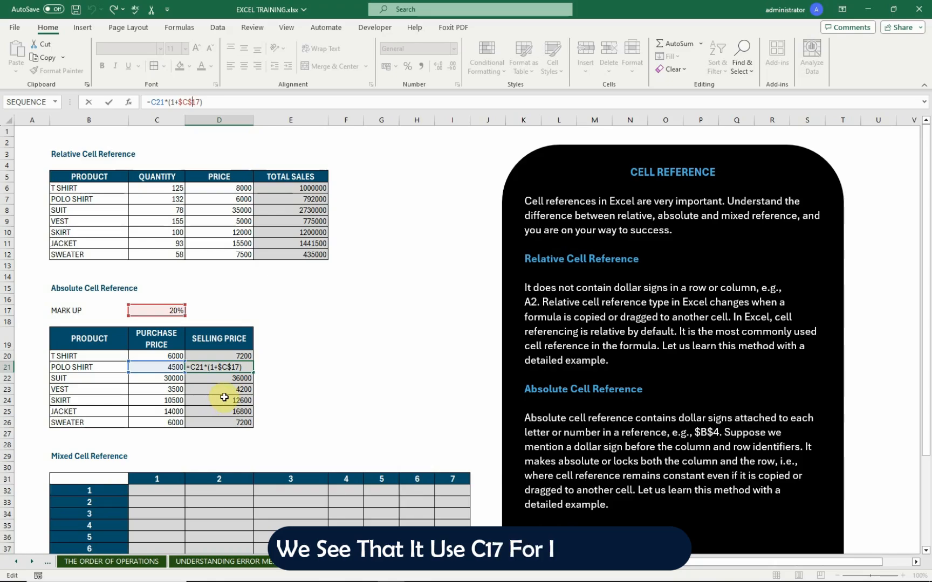
pyautogui.press('Return')
pyautogui.press('Down')
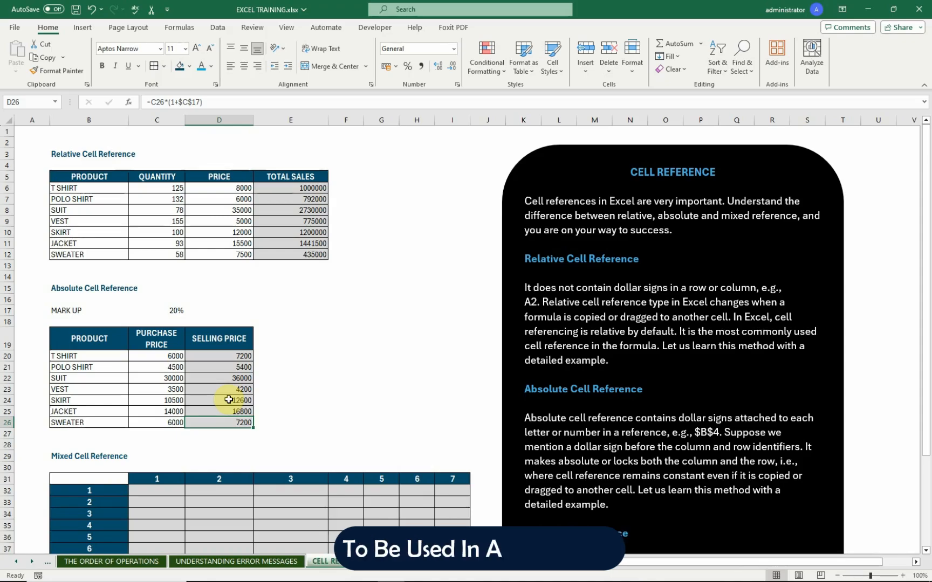
# Examine the empty multiplication grid under Mixed Cell Reference, comparing its row and column headings with the cells where they meet
pyautogui.scroll(-4, 184, 404)
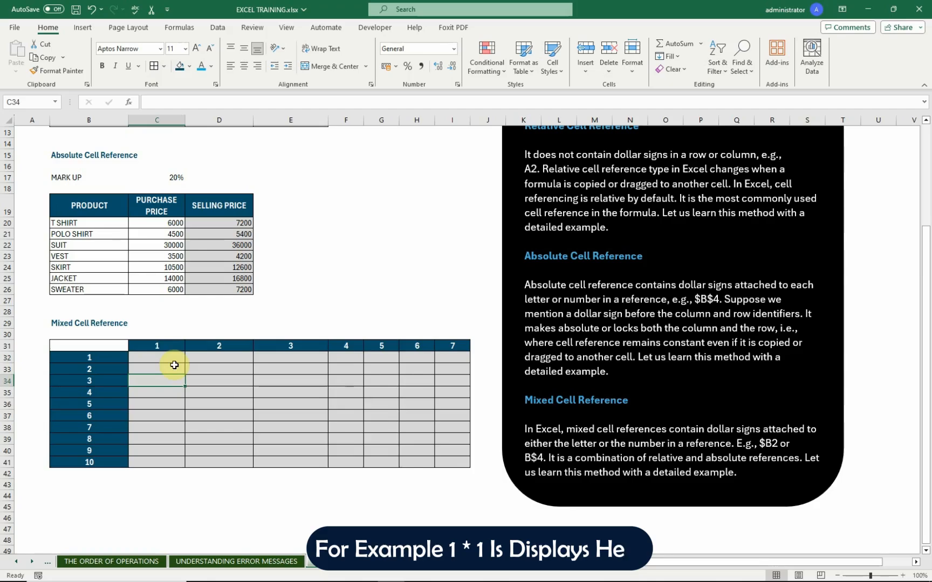
pyautogui.click(168, 380)
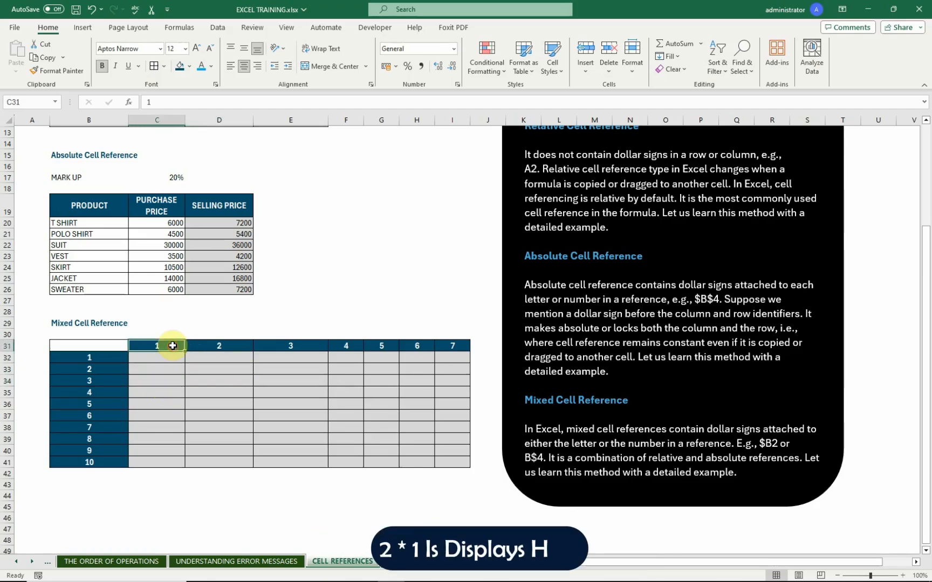
pyautogui.click(97, 357)
pyautogui.click(144, 354)
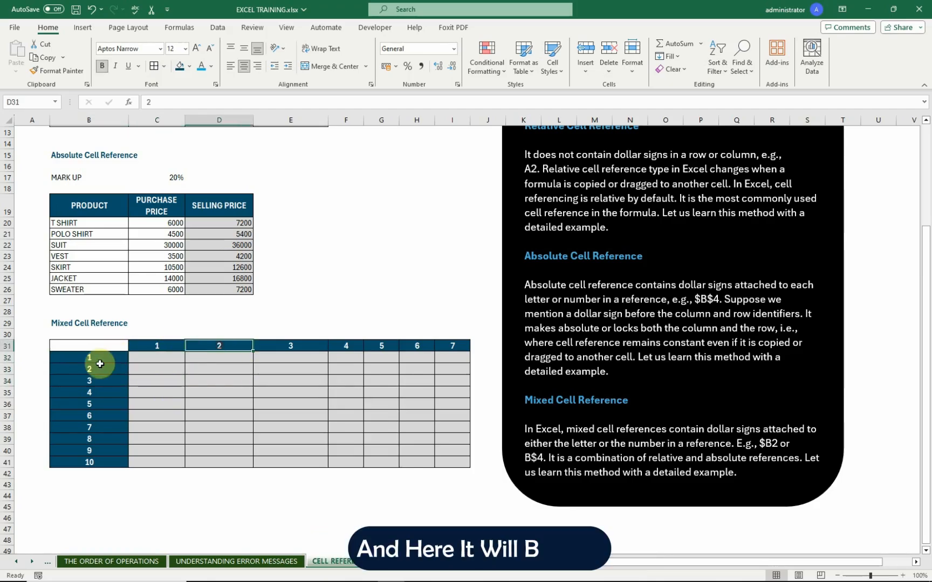
pyautogui.click(203, 359)
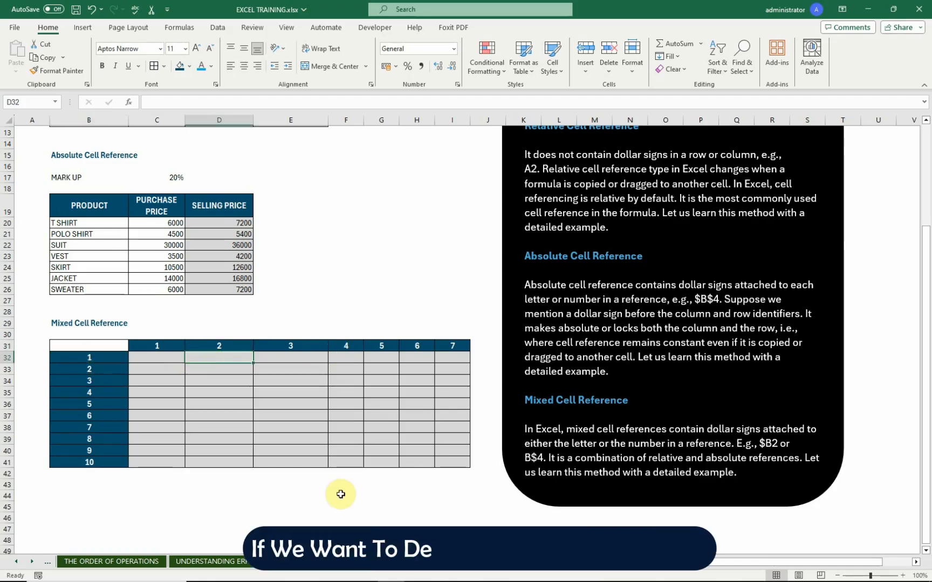
pyautogui.click(344, 411)
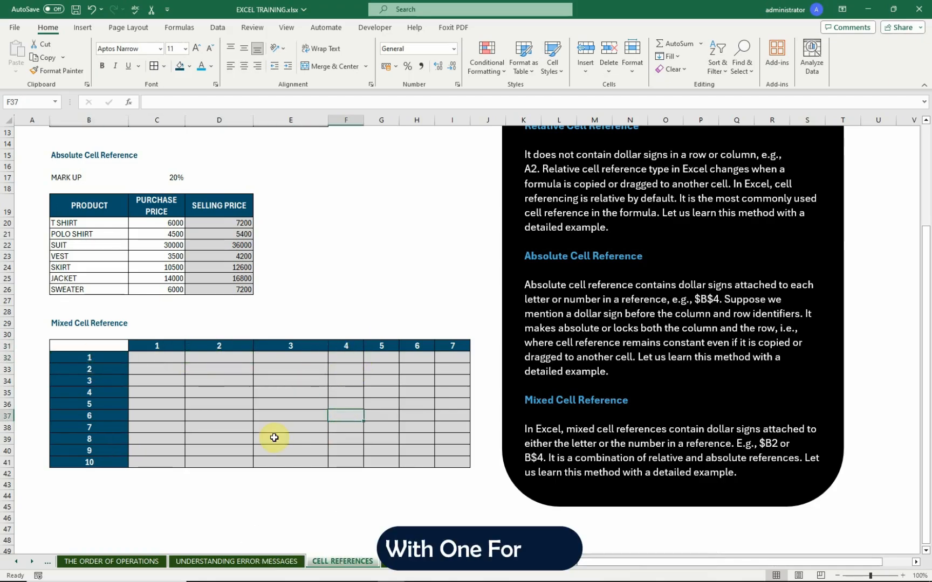
# Enter =C$31*$B32 in C32, locking the row of the column heading and the column of the row heading
pyautogui.click(157, 357)
pyautogui.write('=')
pyautogui.click(152, 347)
pyautogui.press('F4')
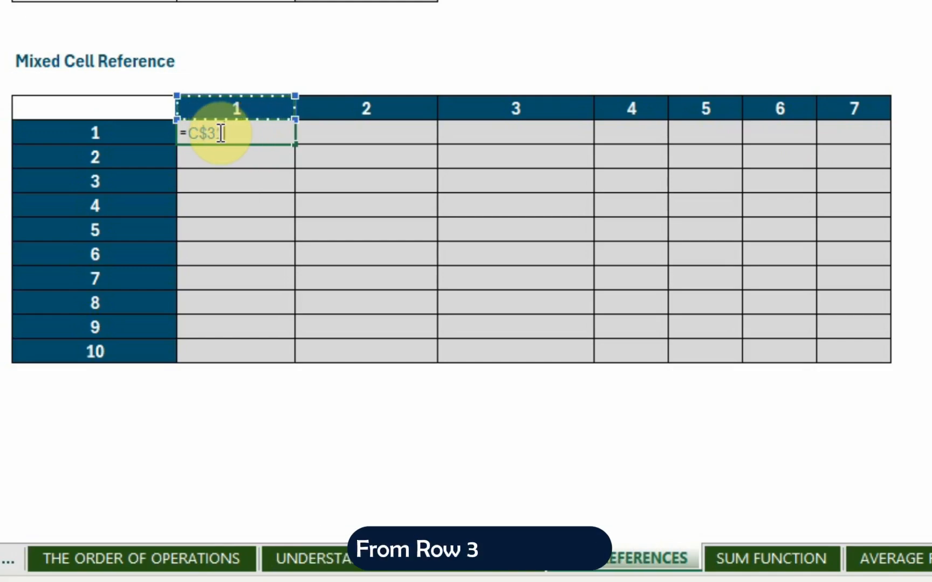
pyautogui.write('*')
pyautogui.click(82, 141)
pyautogui.press('F4')
pyautogui.press('F4')
pyautogui.press('F4')
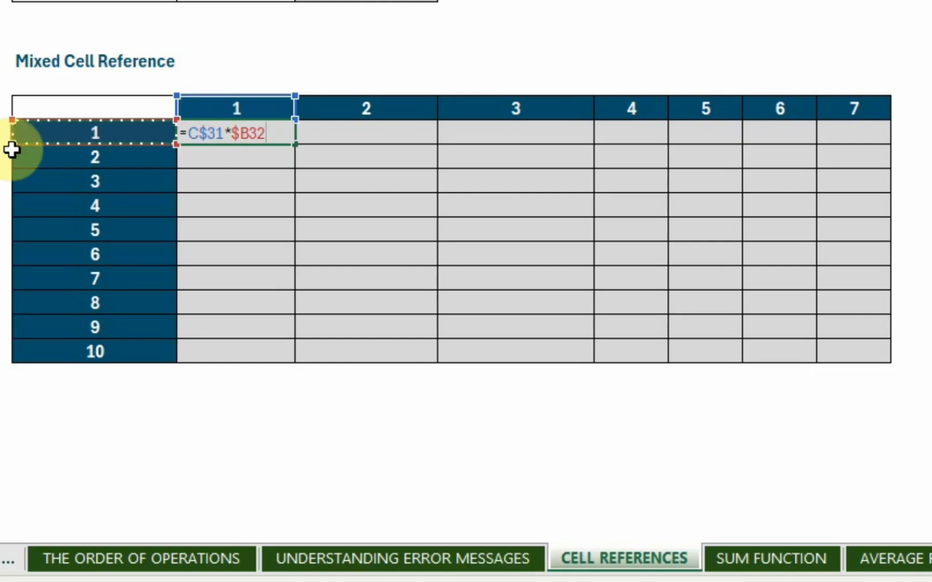
pyautogui.press('Return')
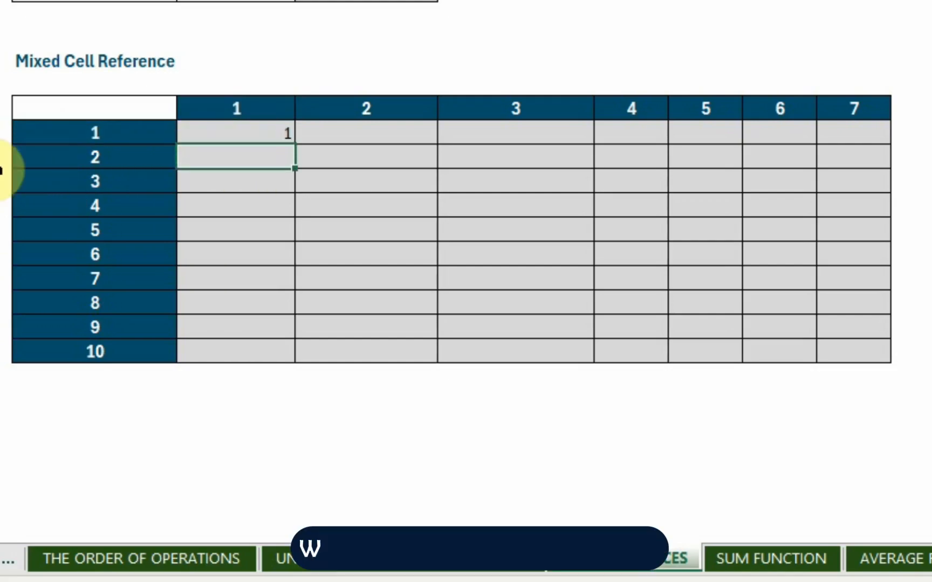
# Fill the C32 formula across to I32 and then down to row 41 to complete the multiplication grid
pyautogui.click(251, 137)
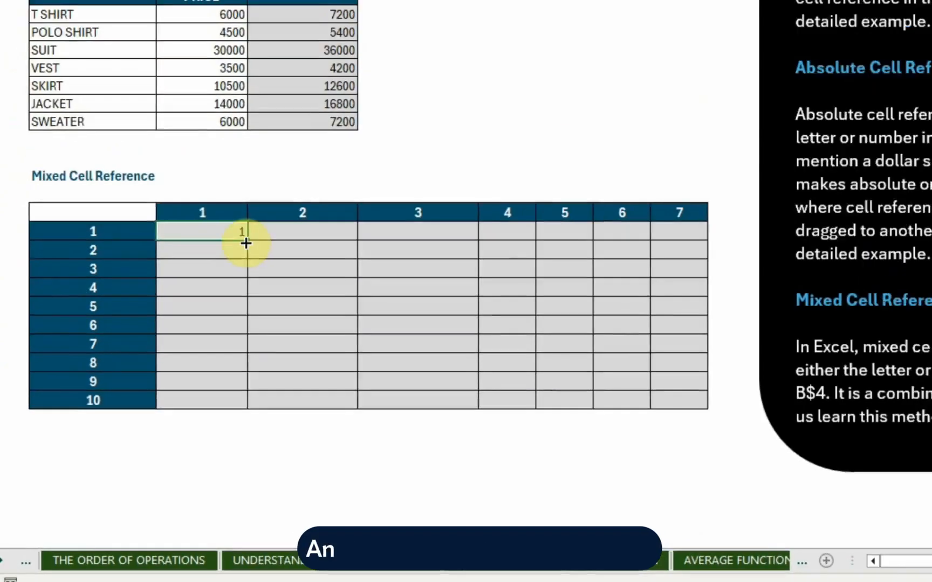
pyautogui.moveTo(246, 244); pyautogui.dragTo(697, 246)
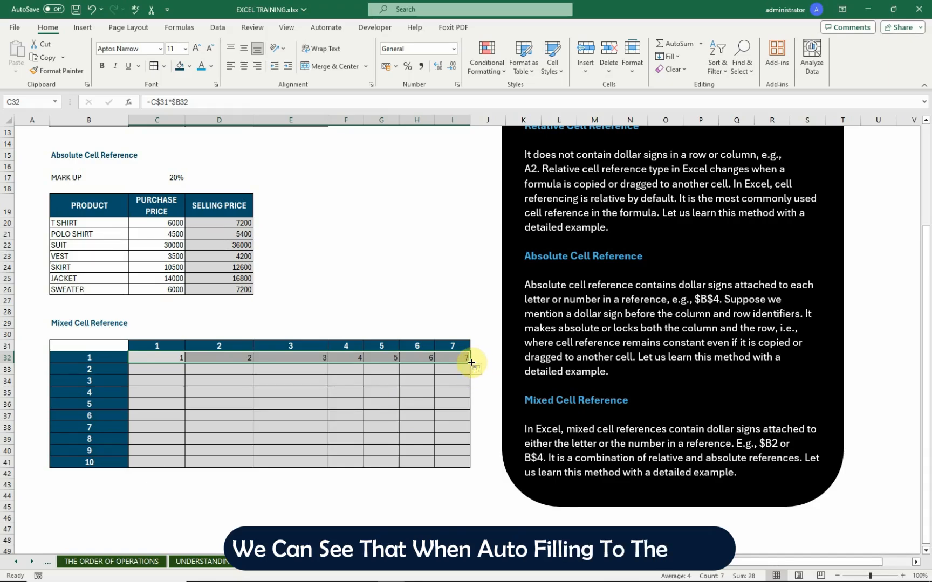
pyautogui.moveTo(472, 362); pyautogui.dragTo(476, 464)
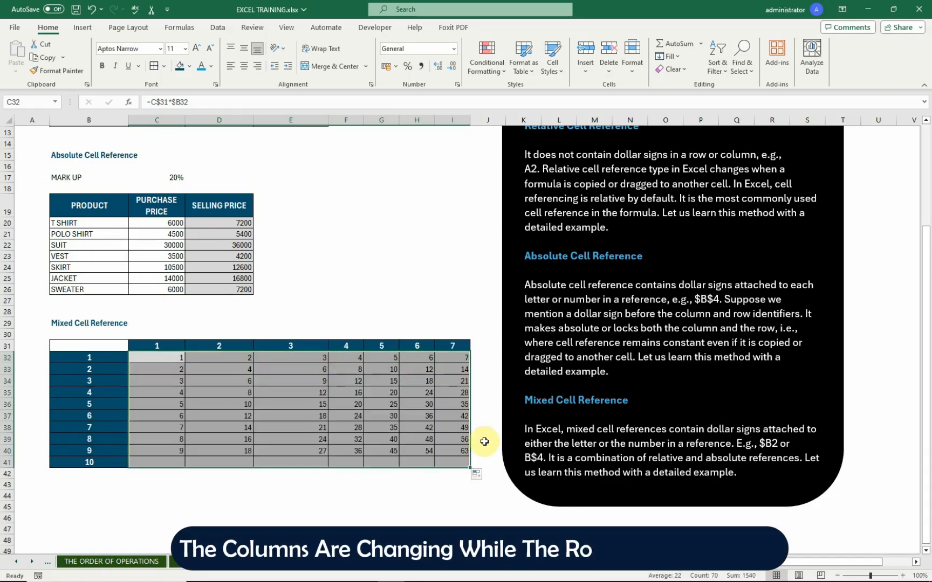